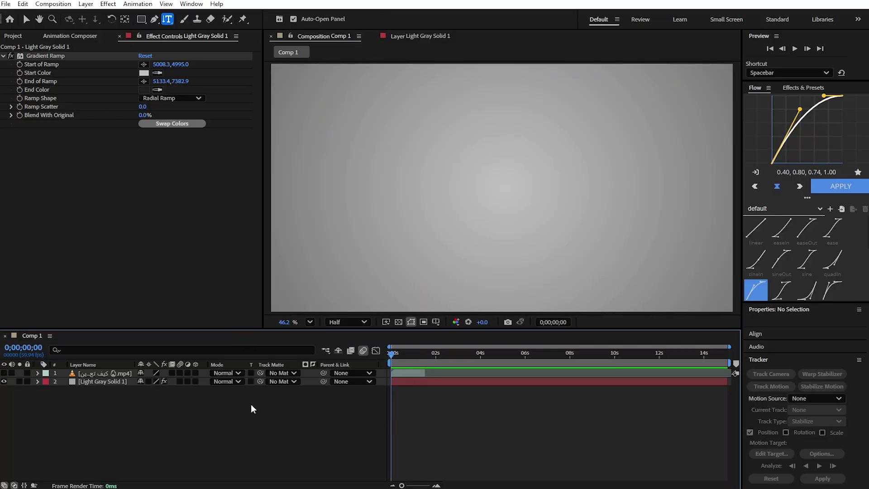
right_click(242, 427)
mouse_move(273, 305)
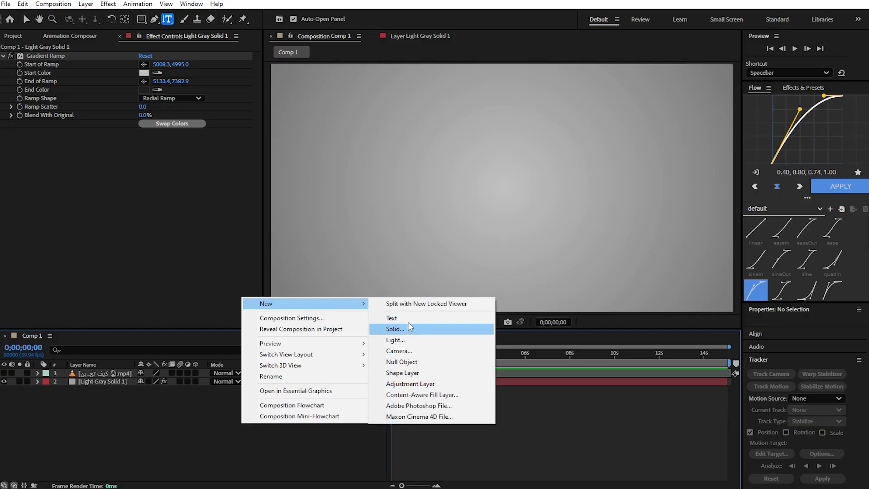
key(Escape)
key(v)
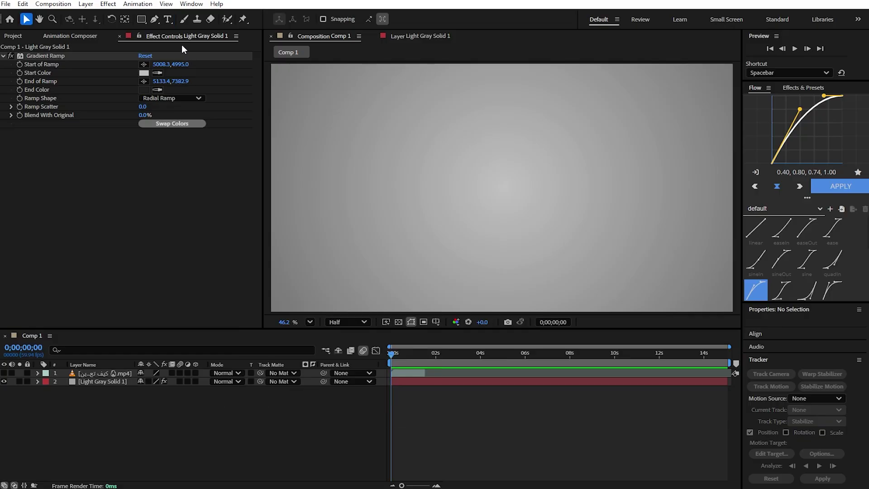
click(167, 20)
click(485, 186)
text(gsdfg)
key(BackSpace)
key(BackSpace)
key(Escape)
key(Delete)
key(v)
Create a two-line text layer reading "عشان تعمل فيديو إحترافي" at the centre of the composition.
key(ctrl+t)
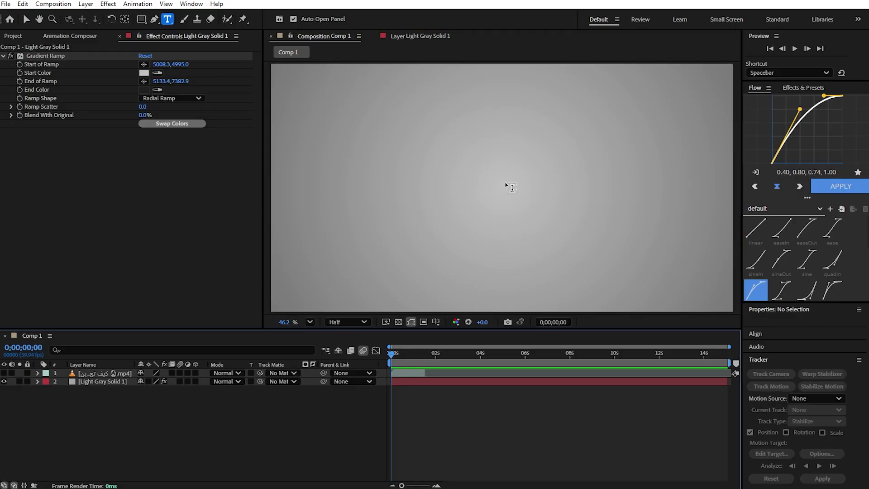
click(507, 184)
text(asdf)
key(BackSpace)
key(BackSpace)
key(BackSpace)
key(BackSpace)
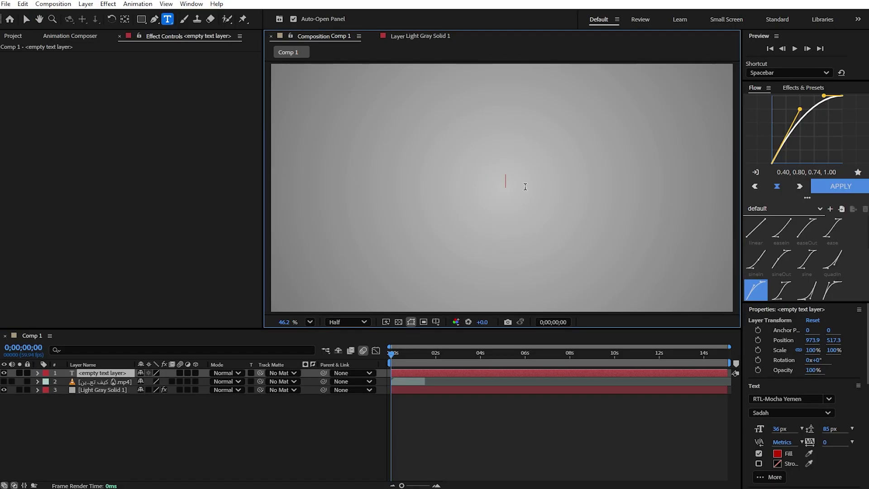
text(عشان)
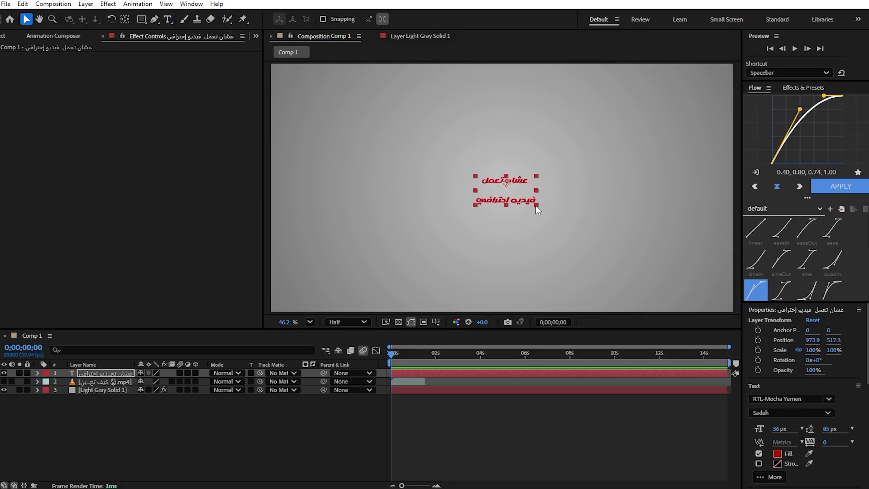
Scale the text up to about 440.8%, reposition it near the frame's centre and reduce its line spacing to 46 px.
drag(536, 205, 640, 276)
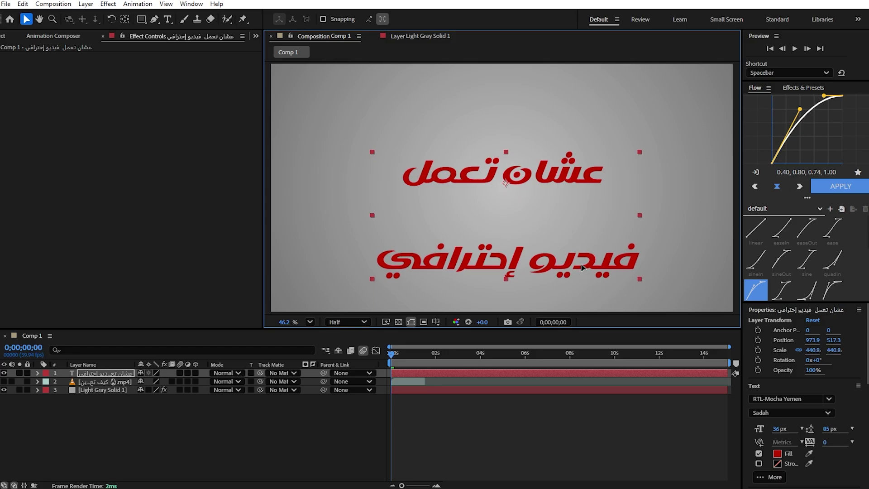
drag(587, 270, 588, 251)
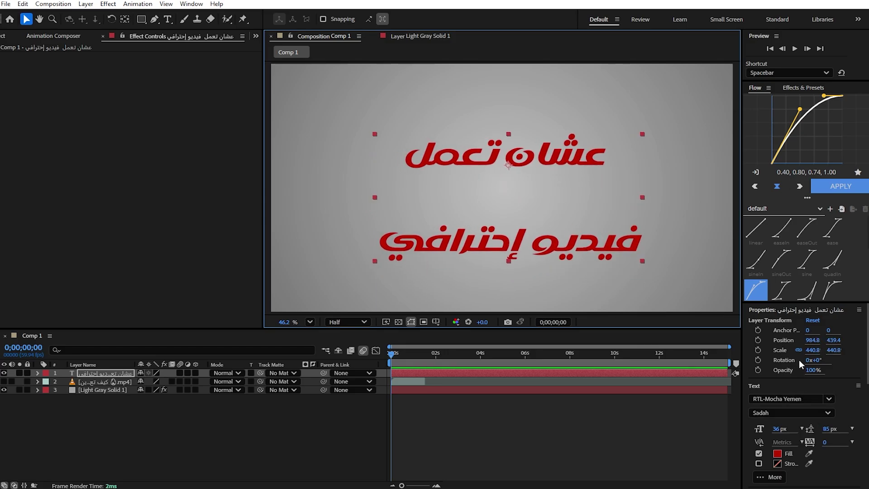
drag(827, 429, 811, 429)
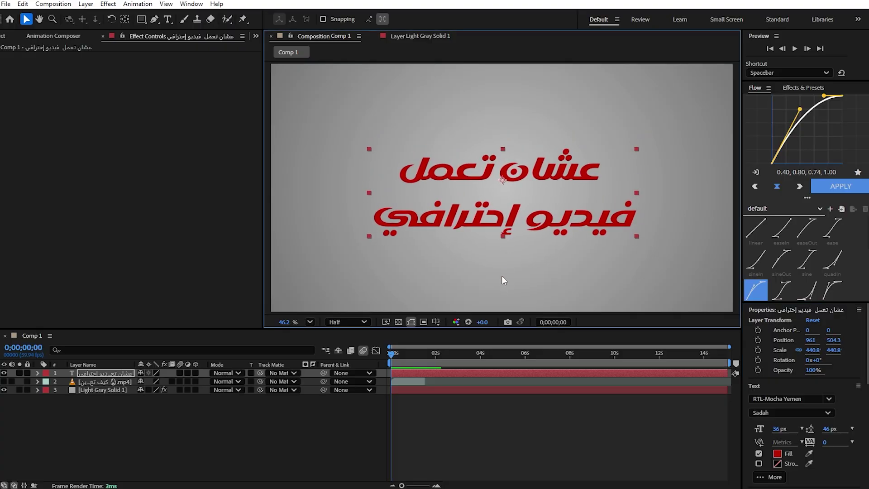
Lock the light gray solid layer and scrub the start of the reference video with the text layer hidden.
click(374, 289)
click(28, 390)
click(4, 373)
click(3, 382)
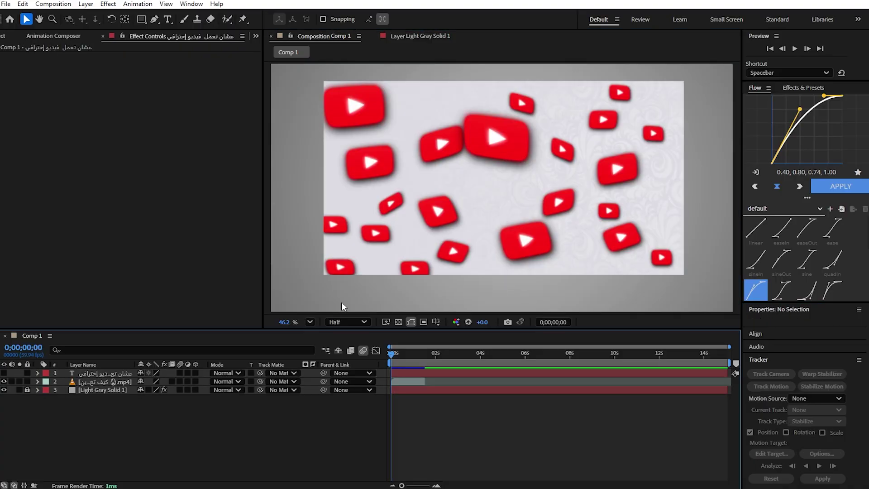
drag(407, 355, 389, 353)
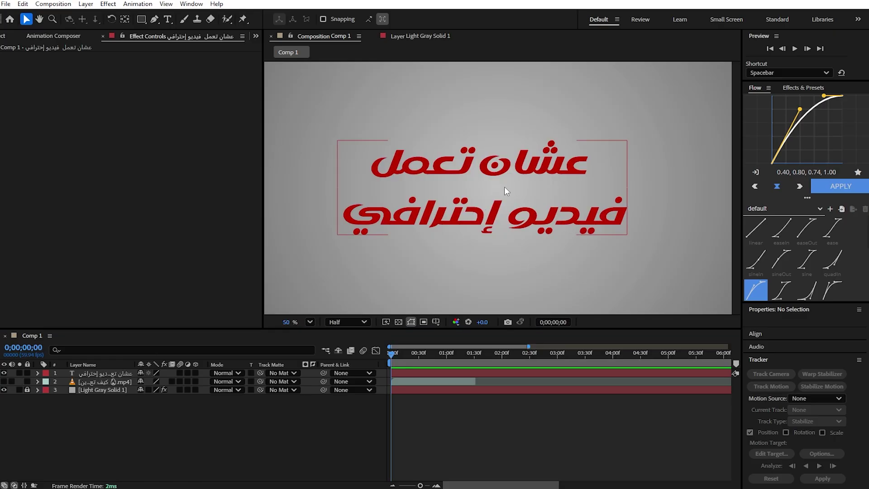
Nudge the text sideways to centre it and move its anchor point to the bottom edge of the lower line.
drag(520, 208, 530, 208)
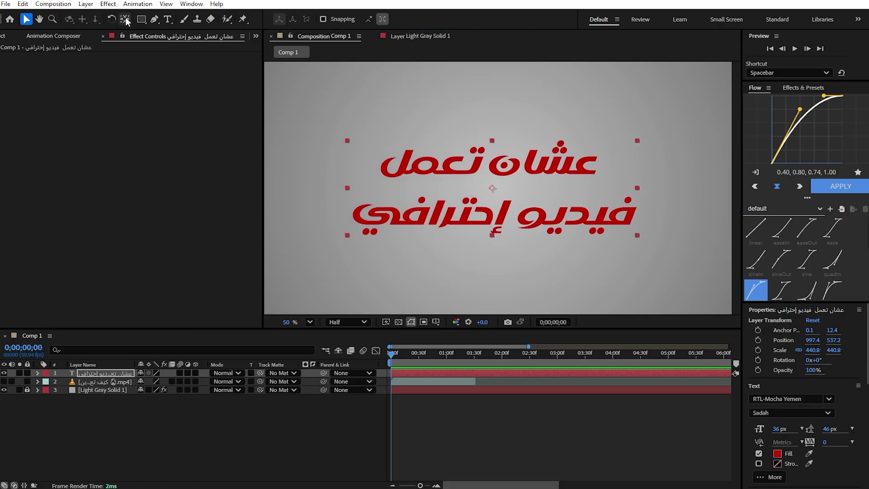
click(125, 18)
drag(493, 189, 492, 236)
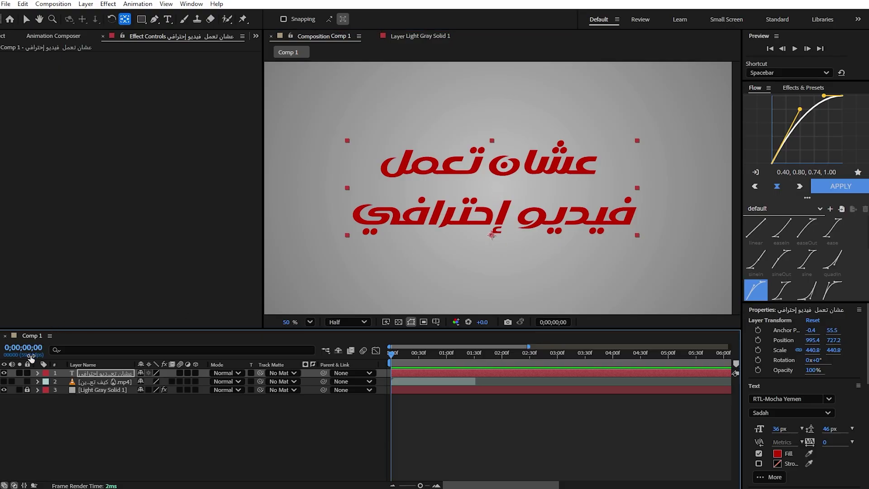
Show the reference video in place of the text and scrub its opening to examine how its title rises.
click(5, 381)
click(4, 373)
drag(395, 356, 407, 349)
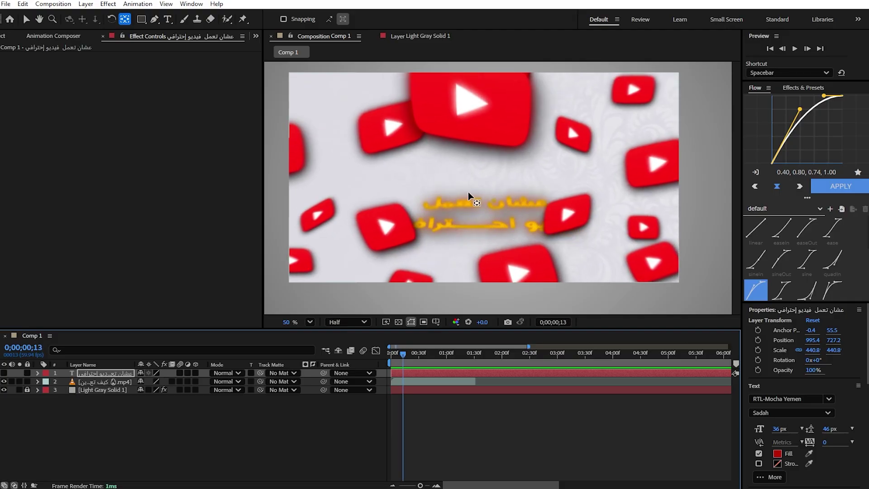
drag(408, 348, 384, 354)
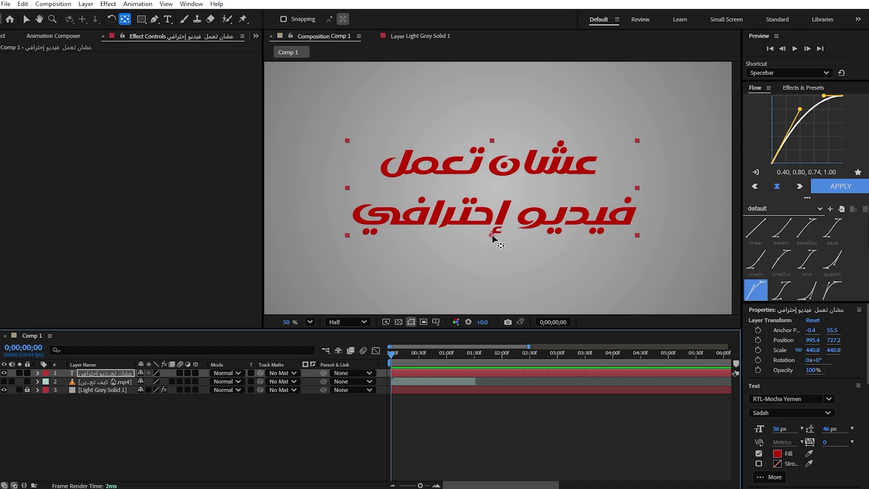
Make the text layer 3D and add an Orientation keyframe at 0;00;00;00.
key(v)
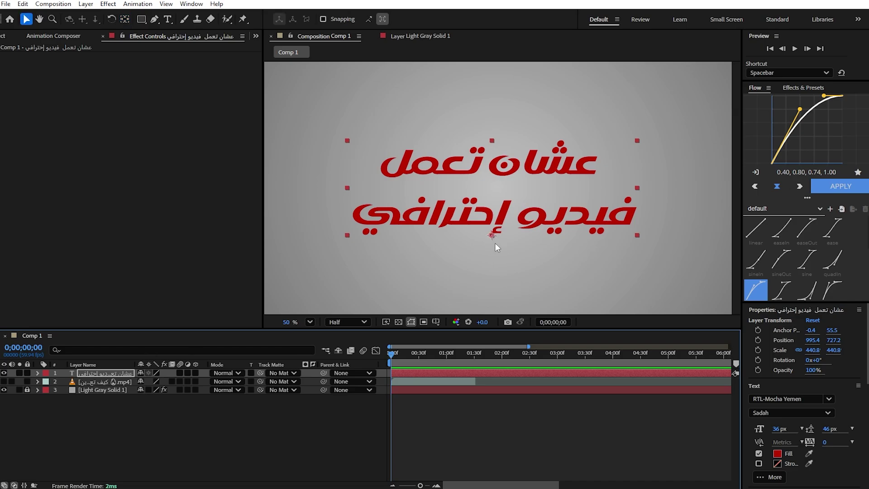
click(195, 372)
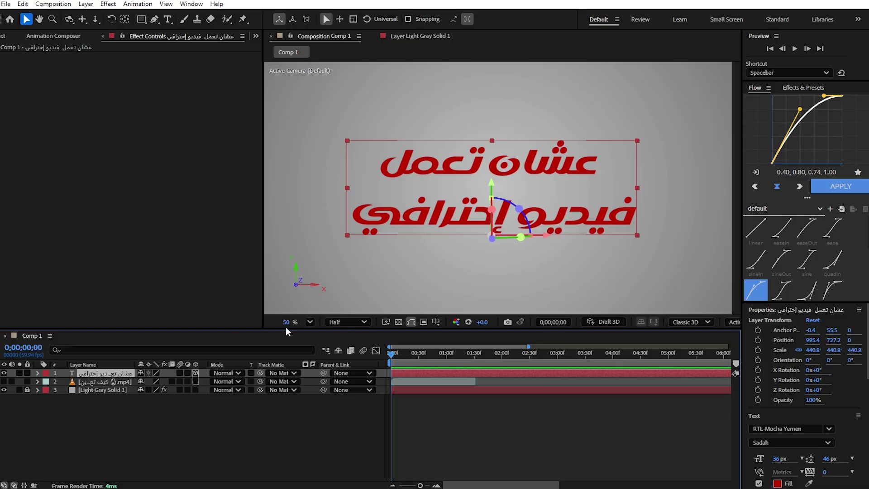
key(r)
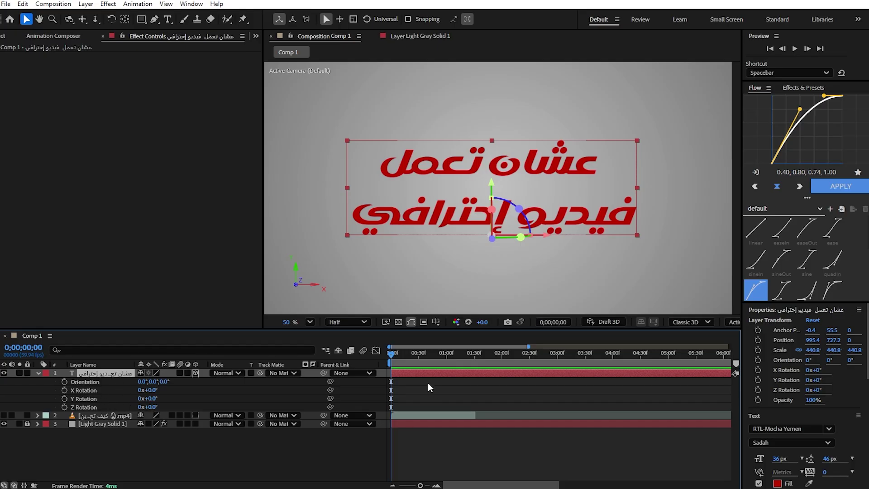
click(65, 382)
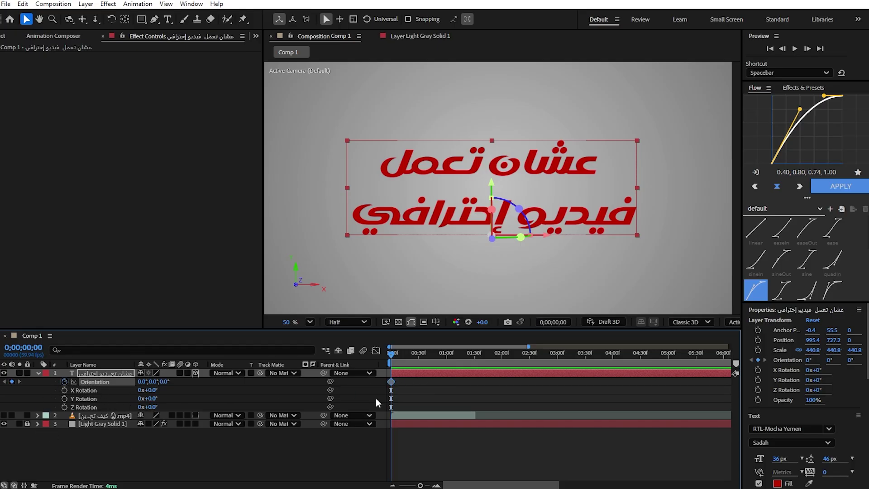
Using the reference video for timing, add a second Orientation keyframe on the text layer at 0;00;00;48.
drag(406, 357, 441, 352)
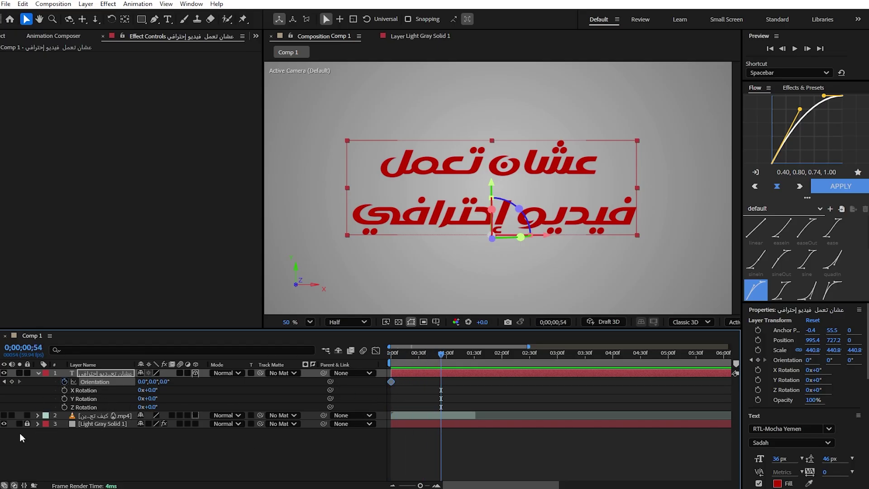
click(5, 415)
key(F2)
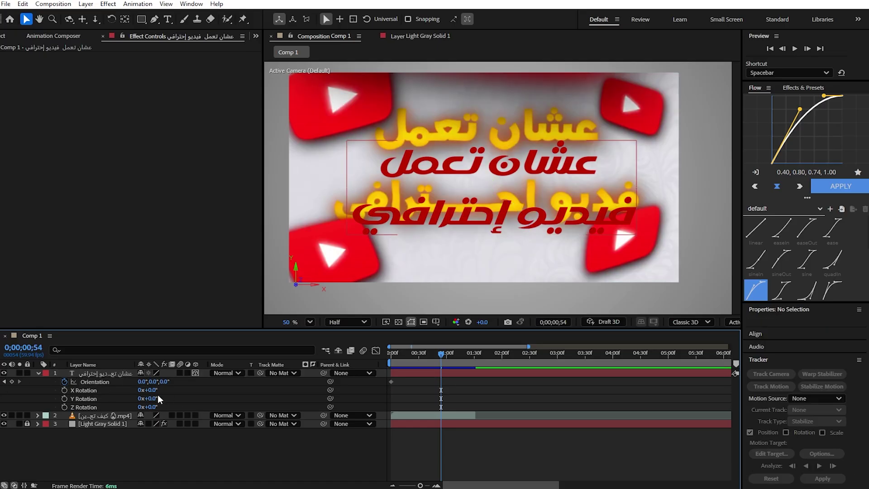
click(3, 373)
mouse_move(437, 354)
mouse_down()
mouse_move(411, 356)
mouse_move(435, 355)
mouse_up()
click(433, 373)
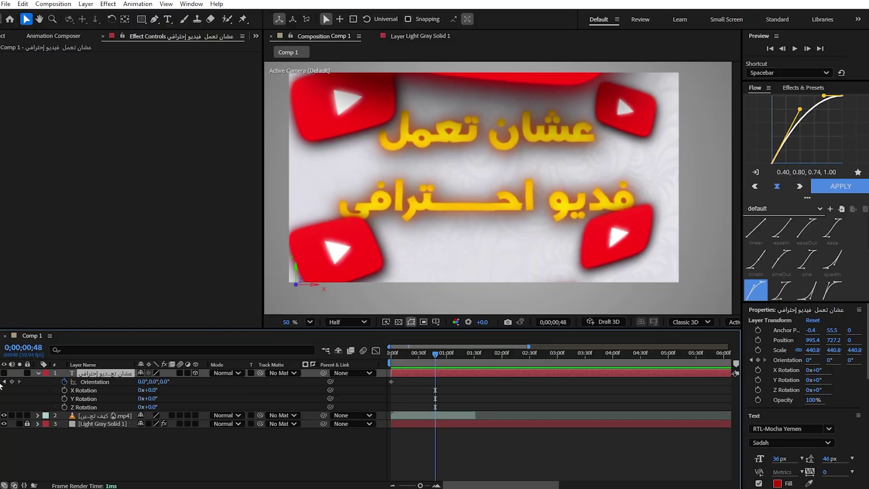
click(12, 381)
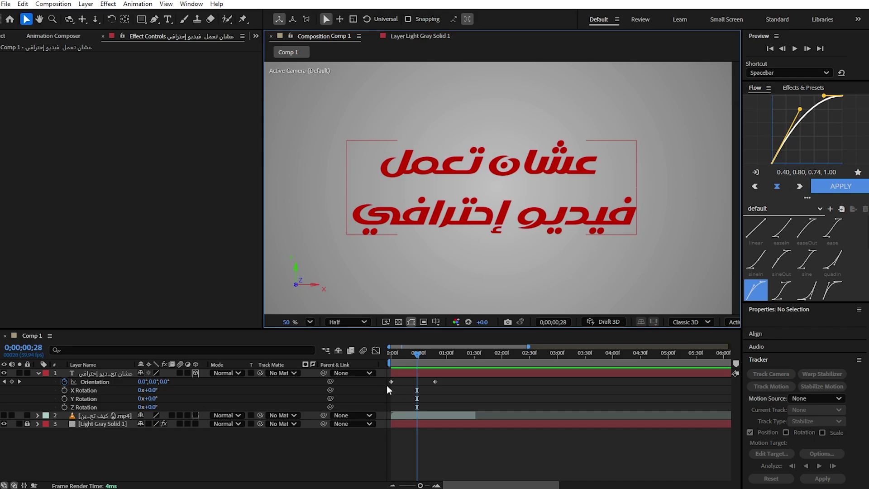
Set the X orientation at the text's first keyframe to 266° so the text lies flat and edge-on.
click(5, 382)
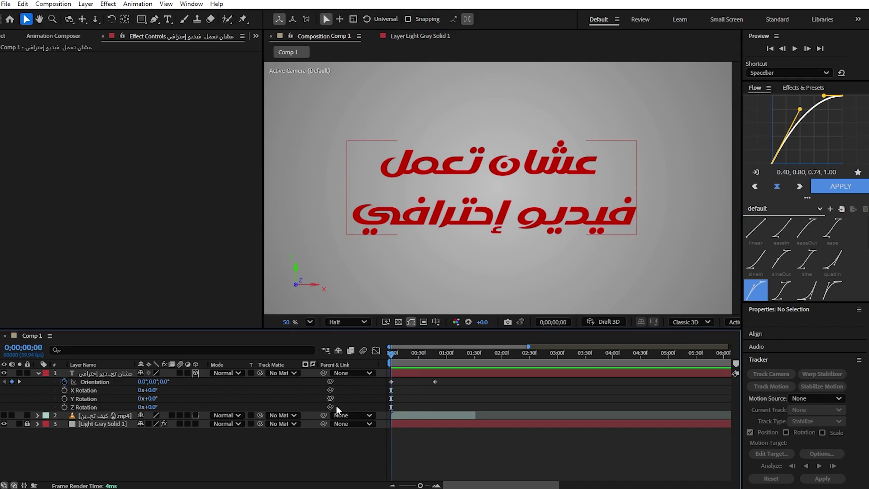
click(143, 382)
text(270)
key(Return)
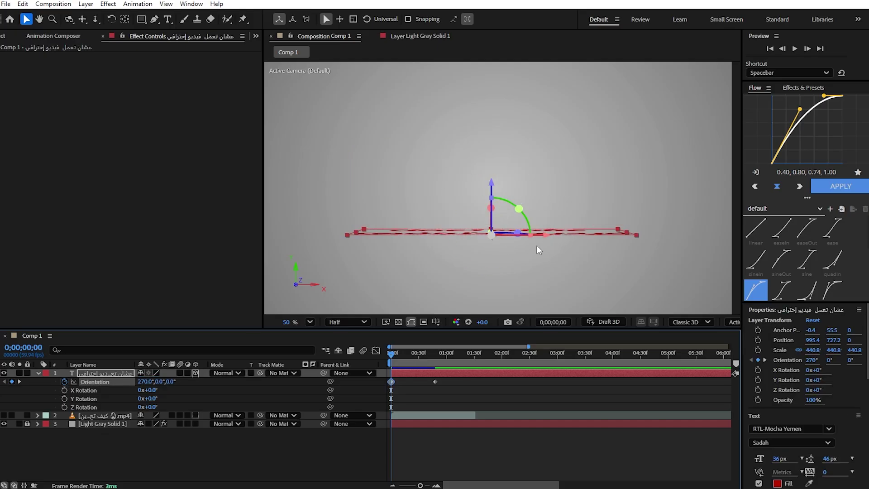
drag(144, 381, 141, 382)
click(417, 284)
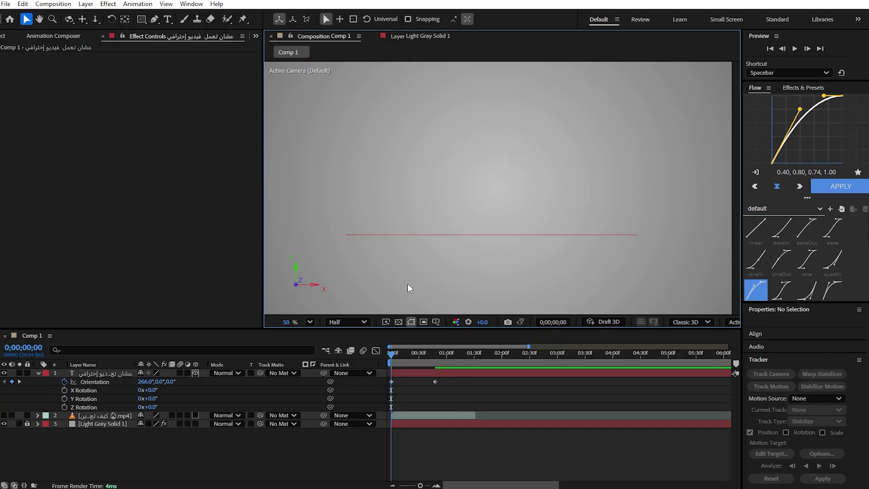
Play back the text's flip-up animation and return to its second Orientation keyframe.
key(space)
key(space)
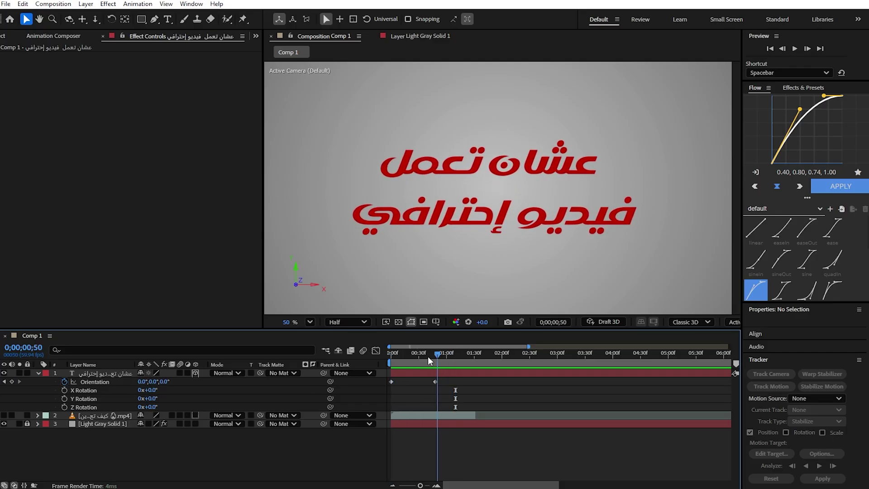
key(space)
key(space)
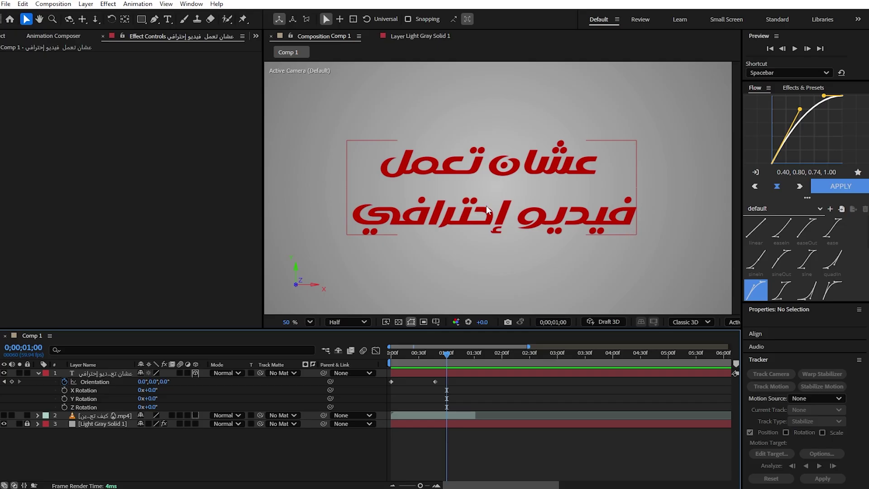
key(j)
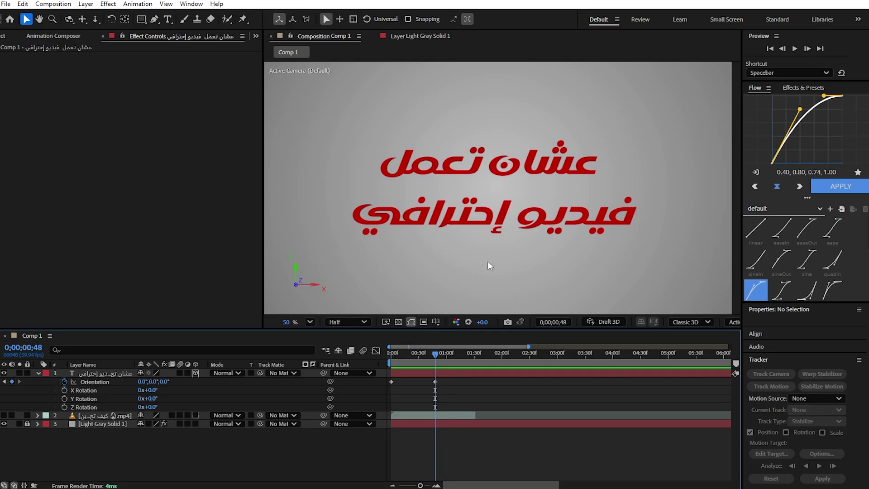
Scrub through the text's rotation to examine how it turns around an anchor point at its centre.
click(464, 376)
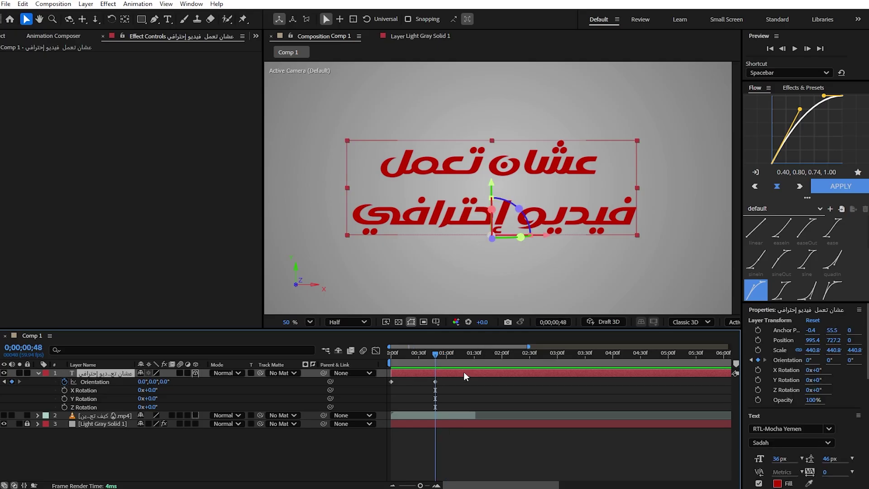
click(428, 361)
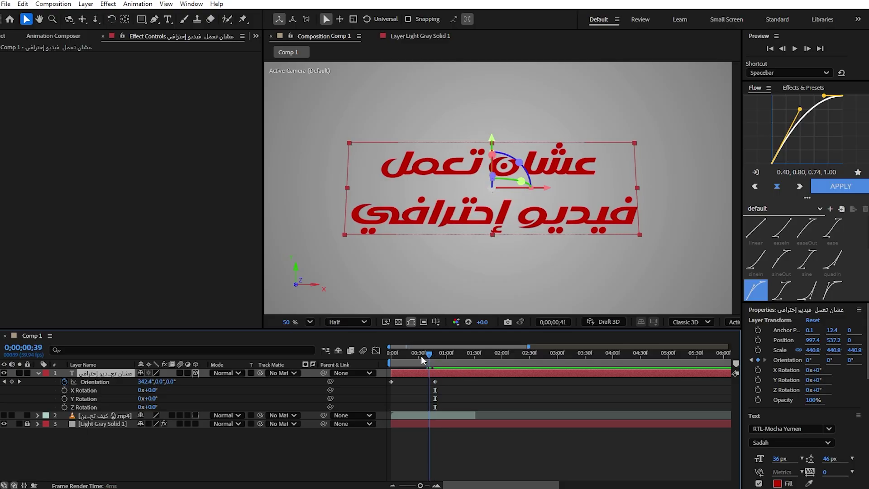
drag(421, 356, 439, 361)
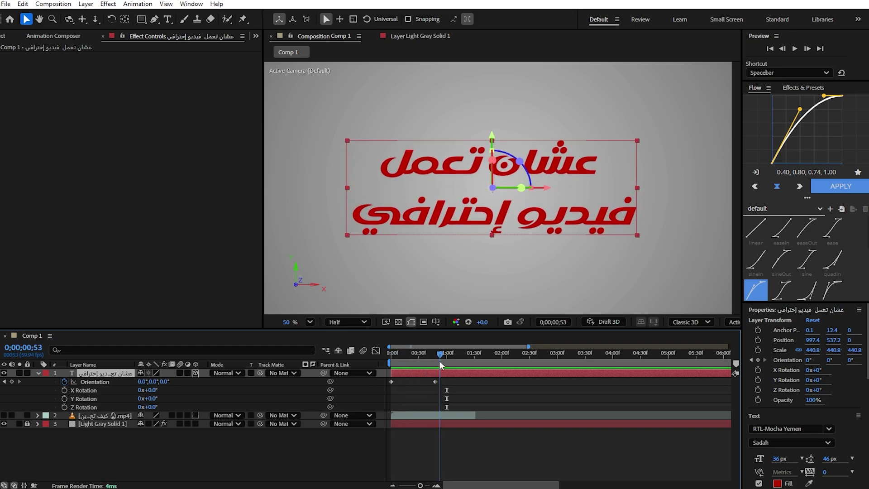
mouse_move(439, 360)
mouse_down()
mouse_move(384, 359)
mouse_move(433, 355)
mouse_move(440, 332)
mouse_move(429, 355)
mouse_move(393, 355)
mouse_move(448, 354)
mouse_up()
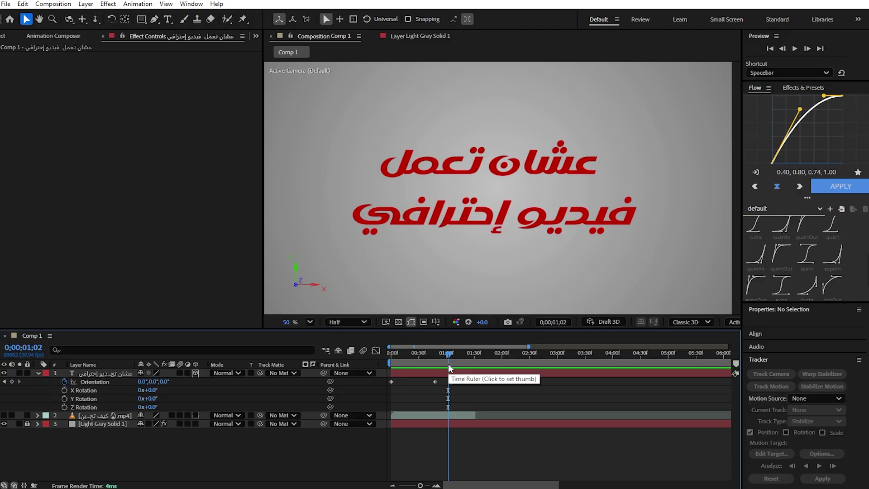
Select both Orientation keyframes of the text and apply the quadOut easing curve (0.40, 0.80, 0.74, 1.00).
click(421, 400)
drag(461, 395, 365, 382)
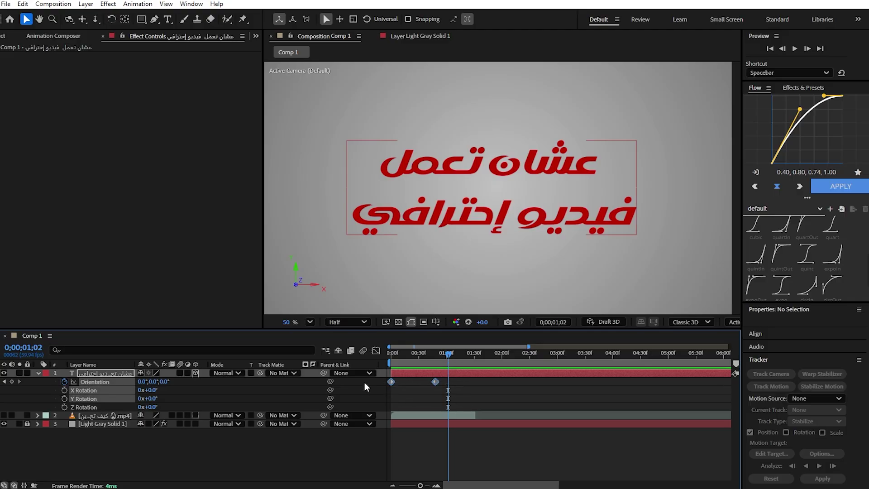
scroll(851, 254, down, 2)
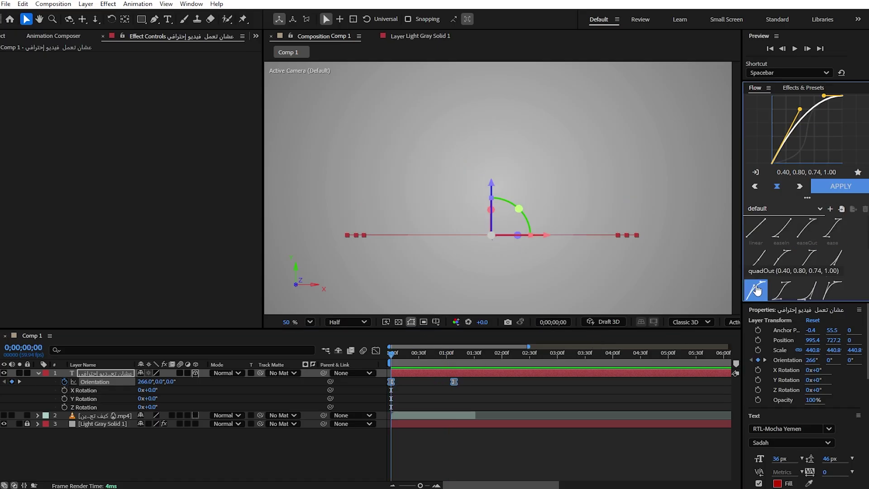
click(857, 194)
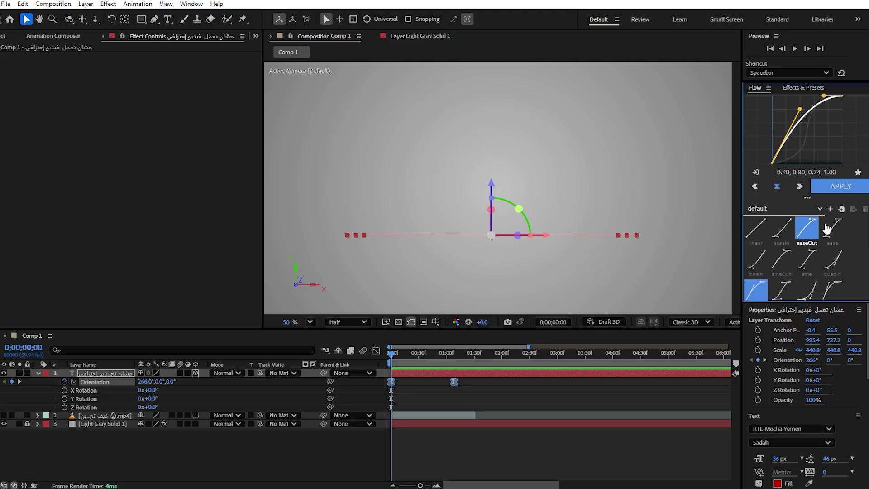
Stretch the flip-up by moving the text's second Orientation keyframe to about 1:40 on the timeline and preview it.
drag(400, 357, 484, 381)
key(space)
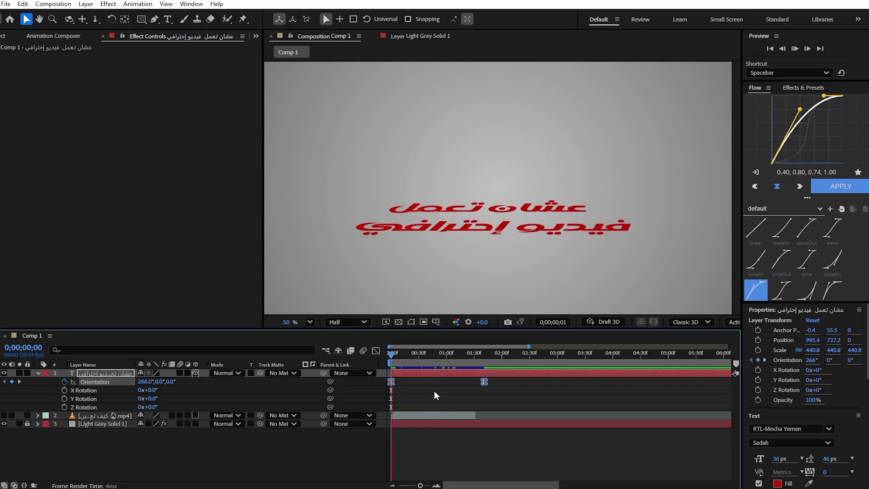
key(space)
key(space)
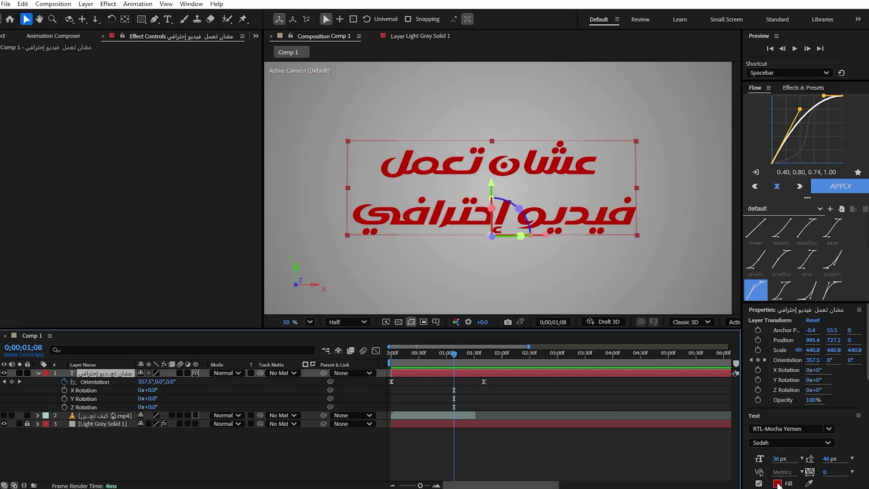
Change the text's fill to a bright golden yellow.
click(778, 483)
drag(462, 290, 463, 292)
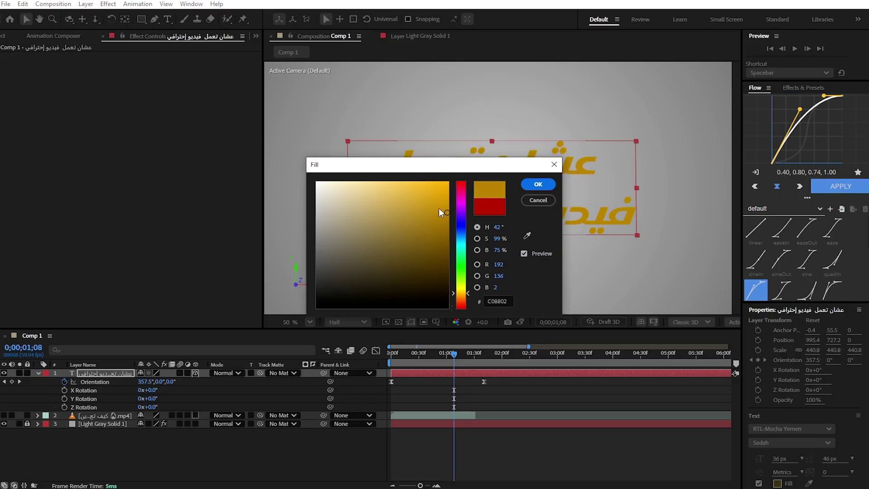
drag(439, 208, 443, 189)
key(Return)
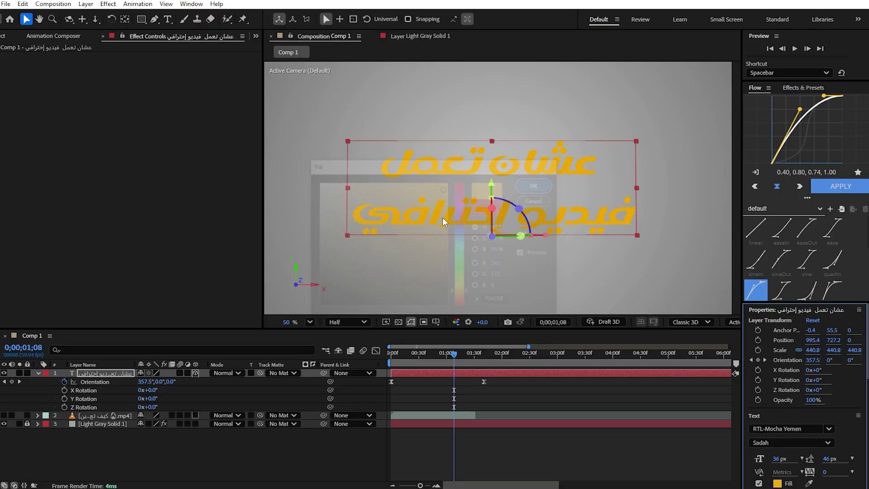
key(ctrl+shift+a)
Find the Drop Shadow effect by searching for "drop" and apply it to the text layer.
click(474, 372)
key(ctrl+space)
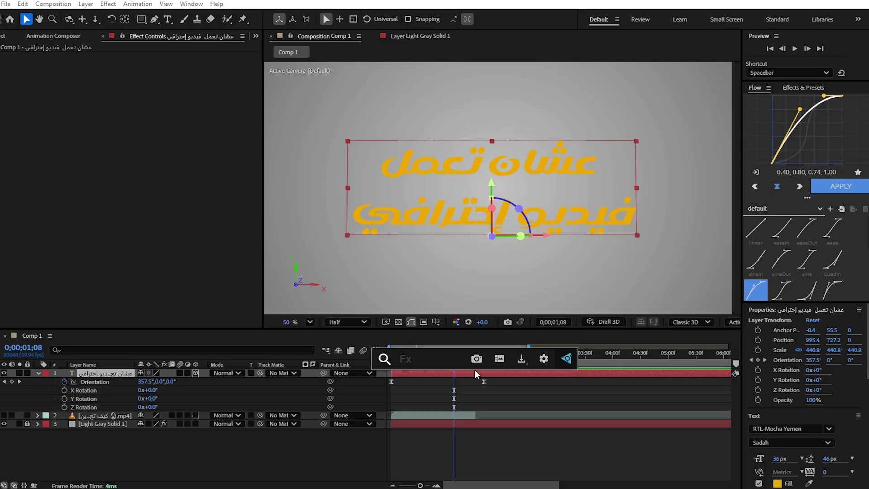
text(drop)
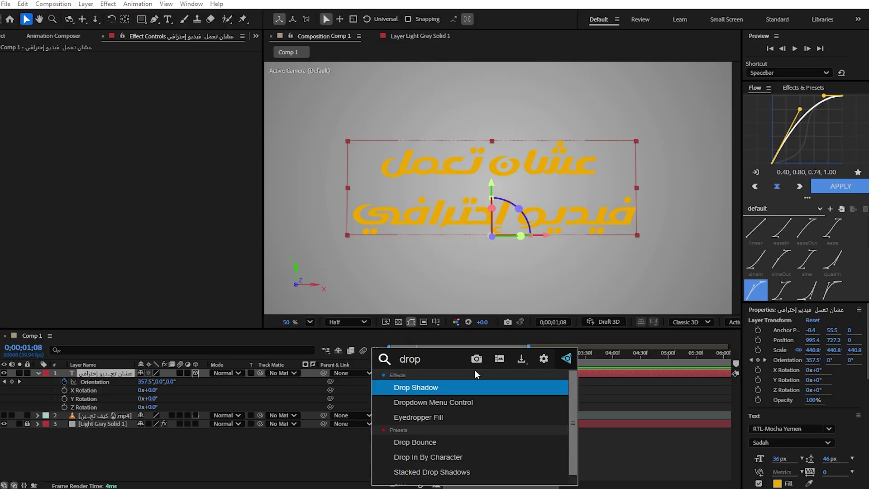
click(466, 386)
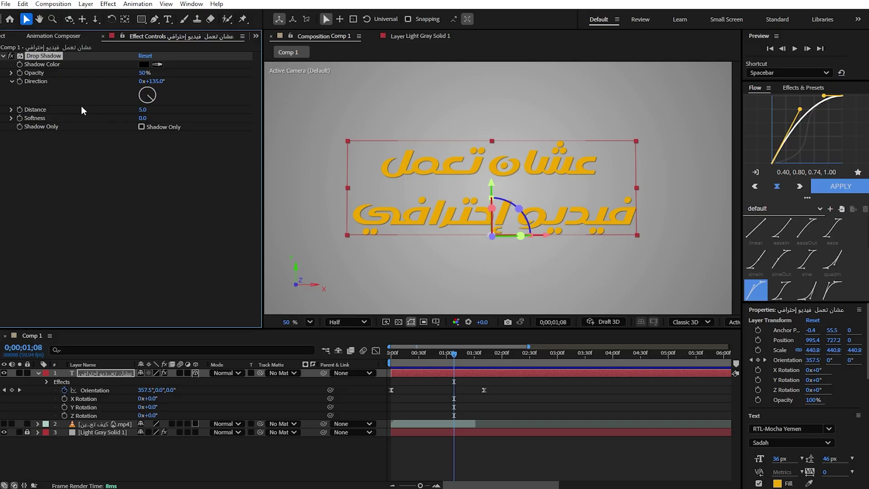
Set the text's drop shadow to 100% opacity, distance 0 and softness 100.
click(144, 74)
text(10)
click(148, 109)
text(0)
key(Tab)
text(100)
key(Return)
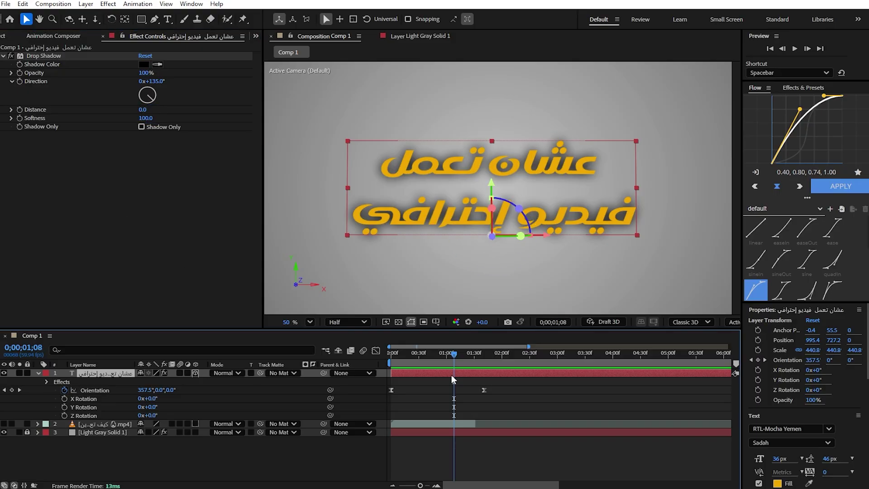
Apply Deep Glow 2 to the text layer with radius 500 and exposure 0.5.
key(ctrl+space)
text(d)
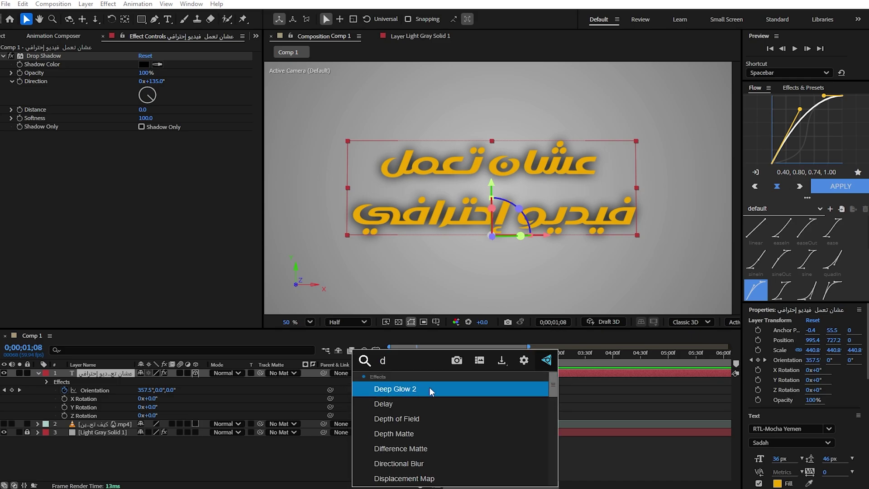
click(429, 389)
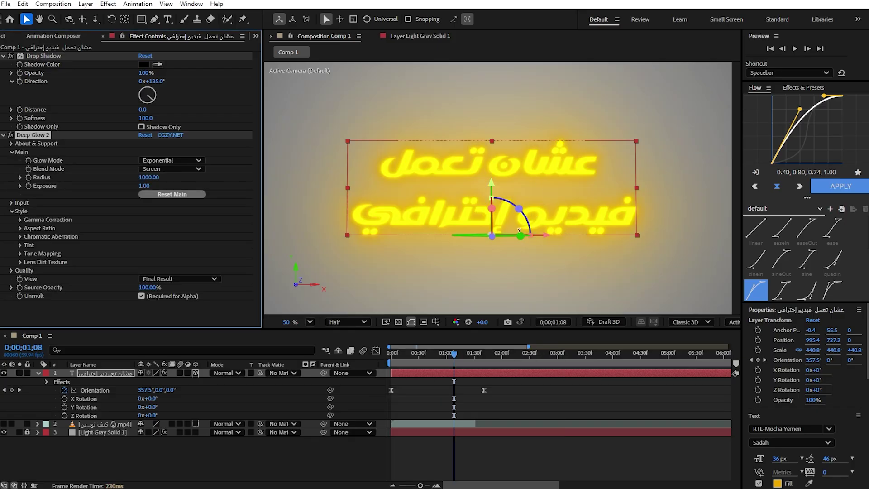
click(149, 184)
text(0.5)
key(Return)
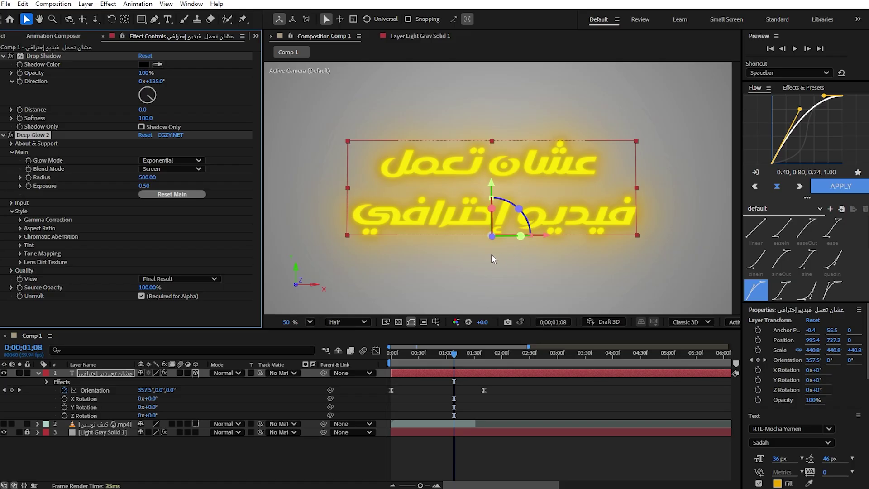
Deselect the text and play back its glowing flip-up animation from the first frame.
click(407, 123)
key(space)
drag(445, 354, 356, 354)
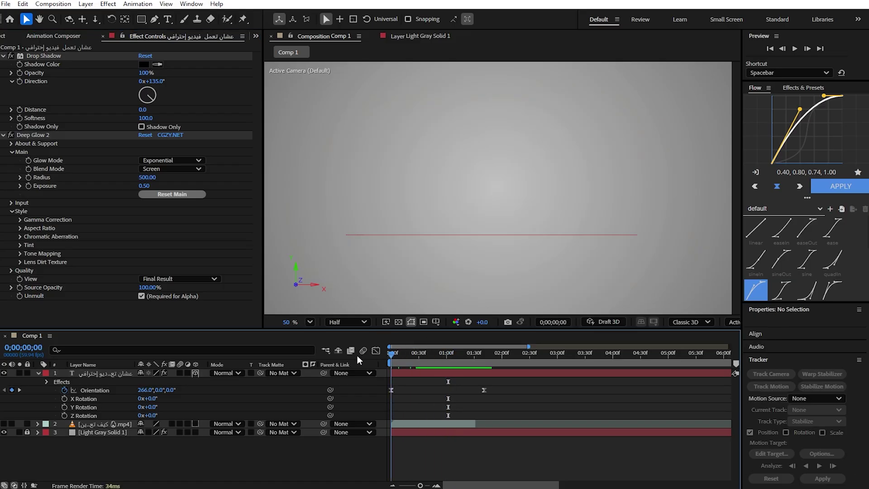
key(space)
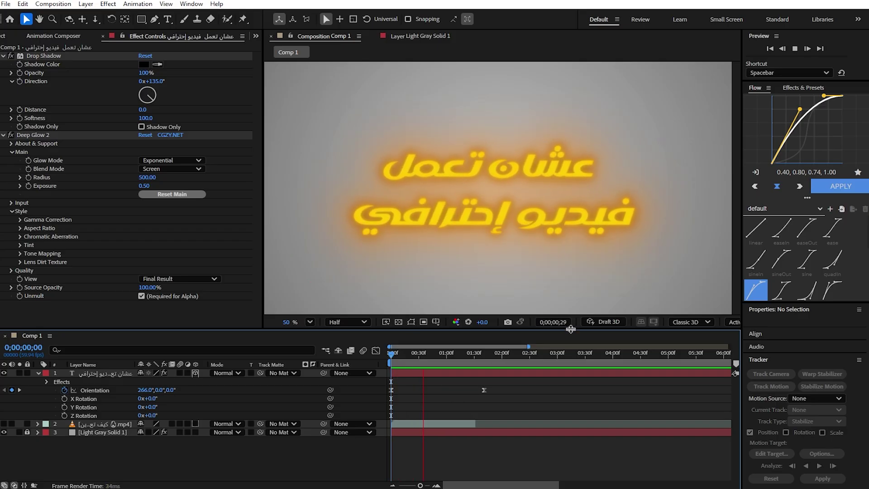
key(space)
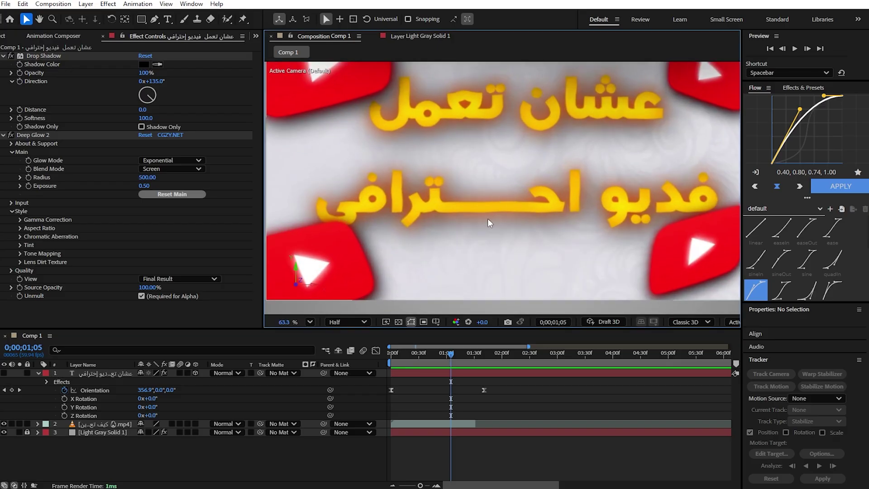
Examine the reference video's title up close around 1:05 for its glow and letter movement.
scroll(487, 218, up, 2)
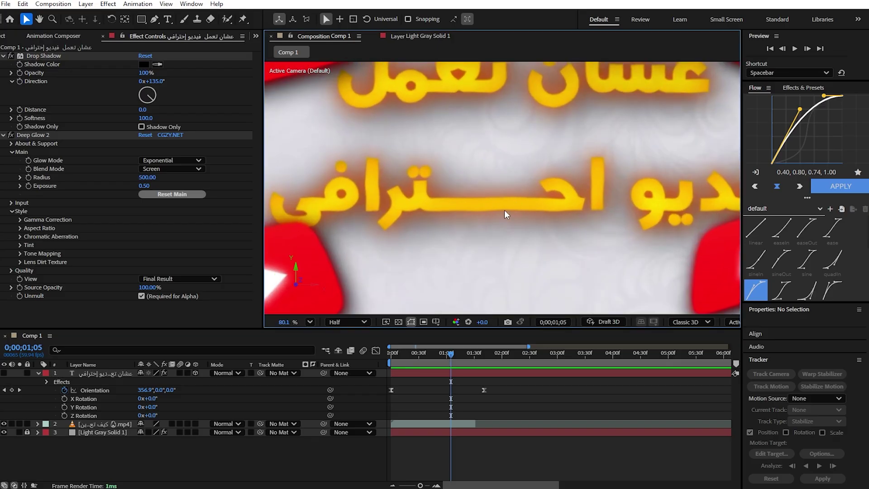
mouse_move(450, 351)
mouse_down()
mouse_move(430, 353)
mouse_move(452, 349)
mouse_up()
scroll(559, 281, down, 5)
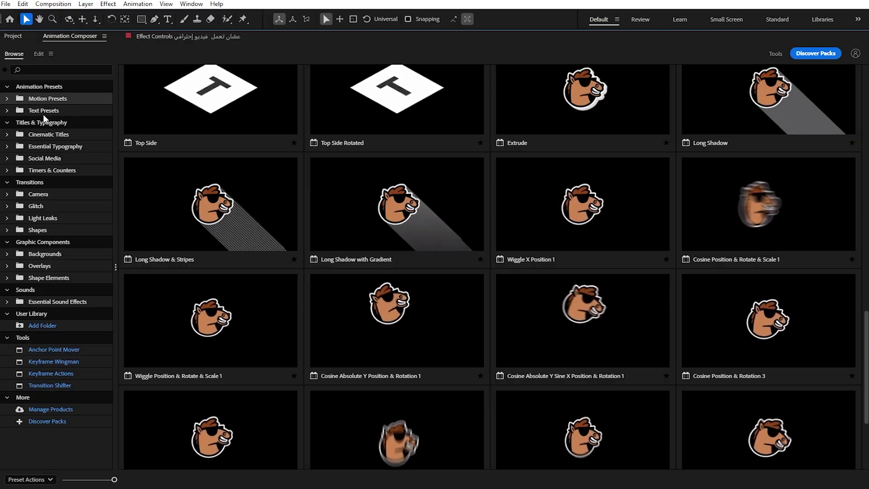
Apply the Turbulent Jiggling preset from Animation Composer's Text Presets to the Arabic text layer.
click(75, 113)
scroll(755, 211, down, 5)
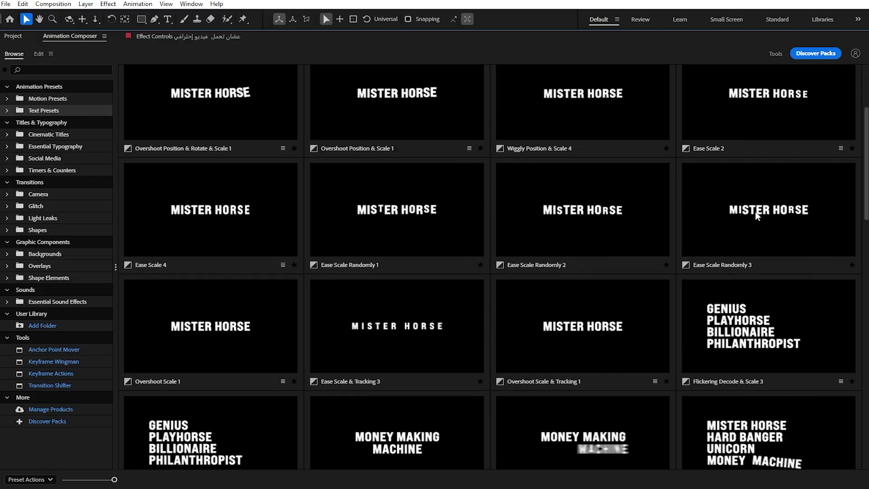
scroll(755, 215, down, 8)
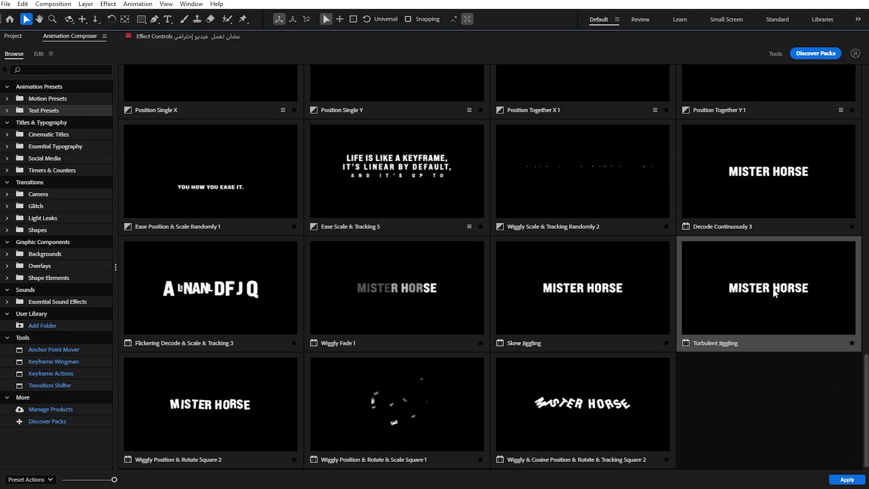
click(847, 480)
key(grave)
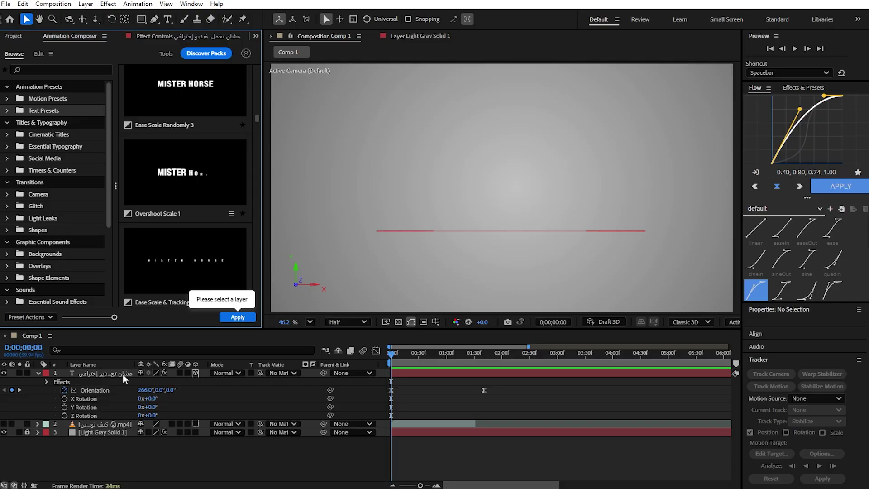
click(111, 373)
click(236, 318)
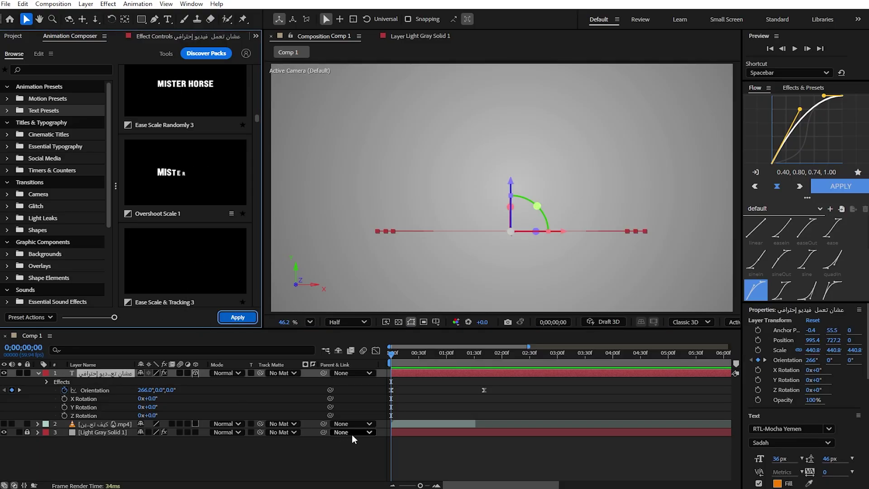
Play back and scrub the text animation to check the jiggling of the letters.
click(400, 354)
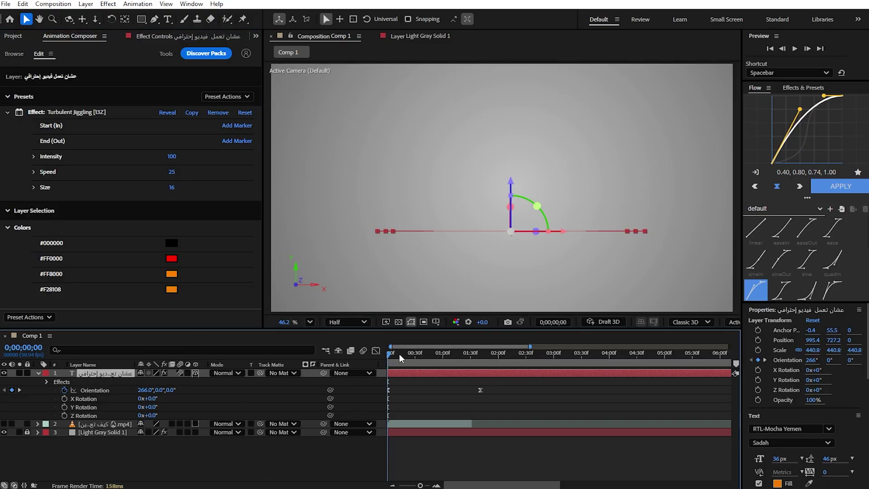
key(space)
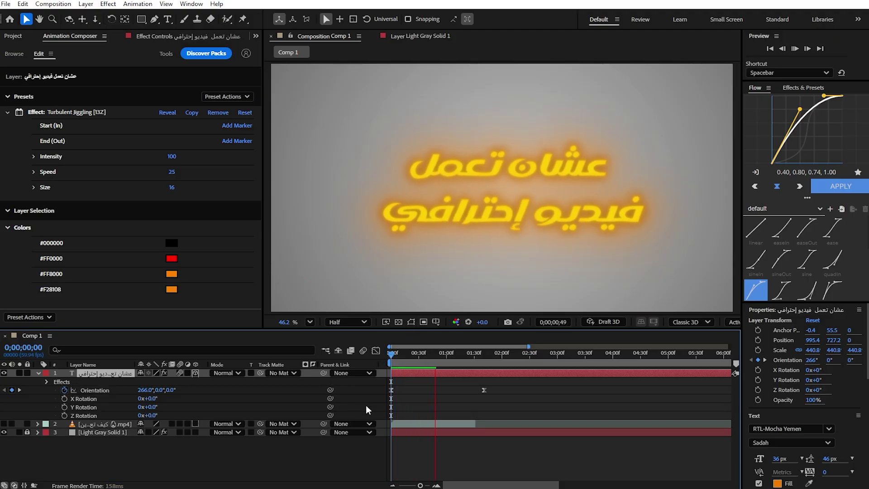
key(space)
drag(462, 354, 436, 362)
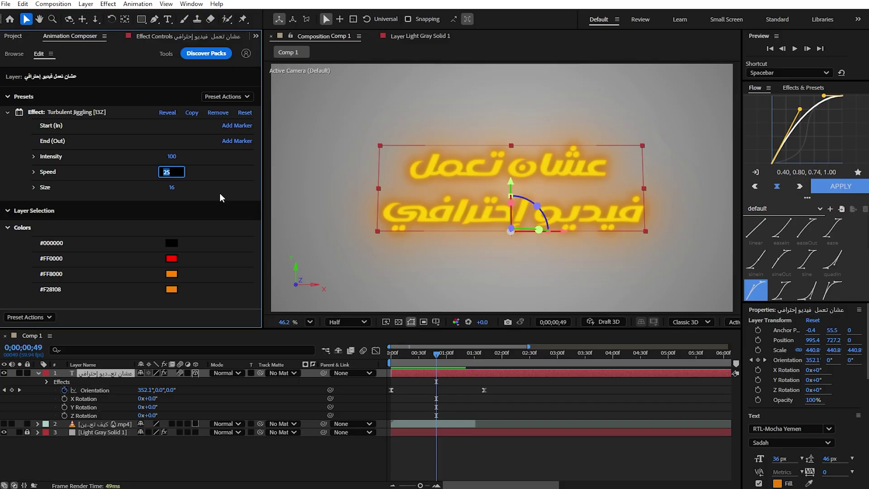
Set the Turbulent Jiggling speed to 9 and replay the text animation from the first frame.
text(9)
key(Return)
drag(433, 357, 391, 357)
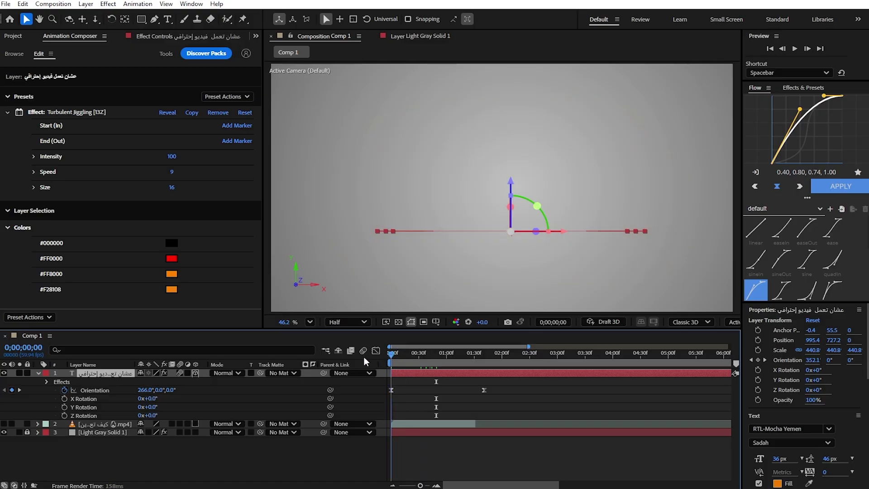
key(space)
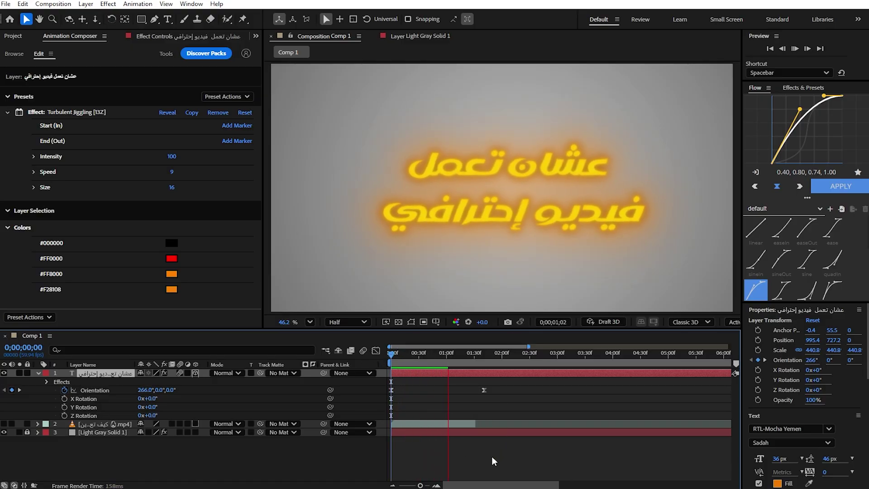
click(493, 461)
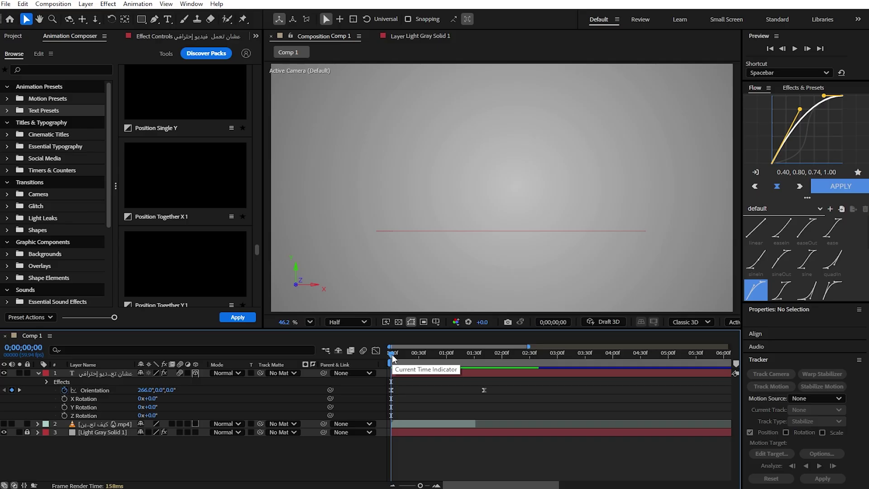
key(space)
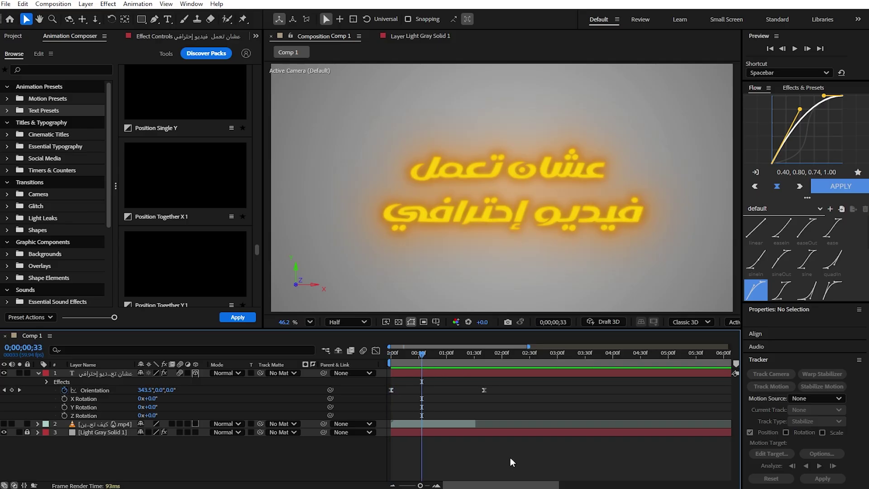